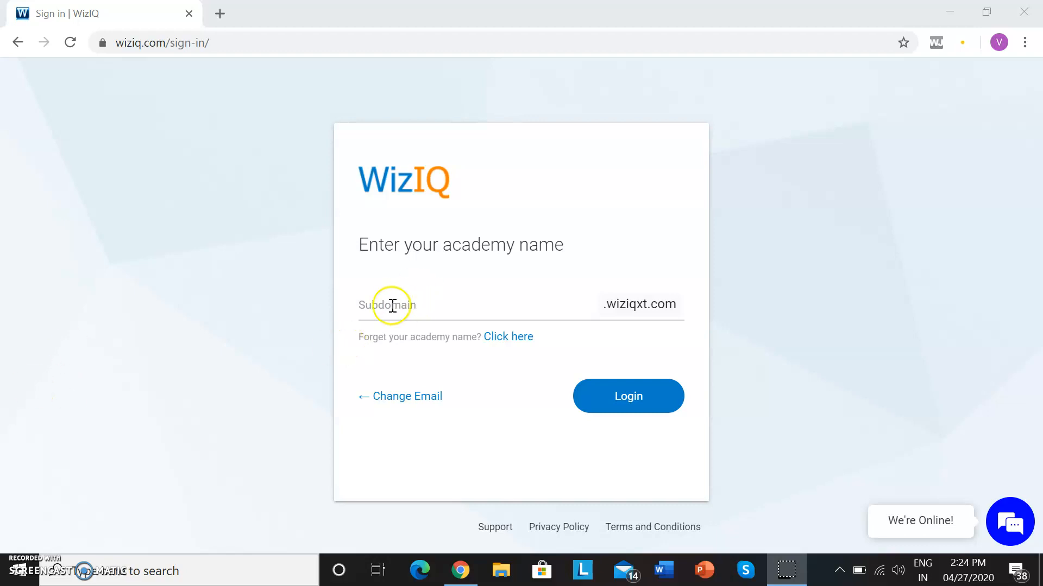
Enter integratingtechnology as the academy subdomain and log in.
{"action": "left_click", "coordinate": [360, 307]}
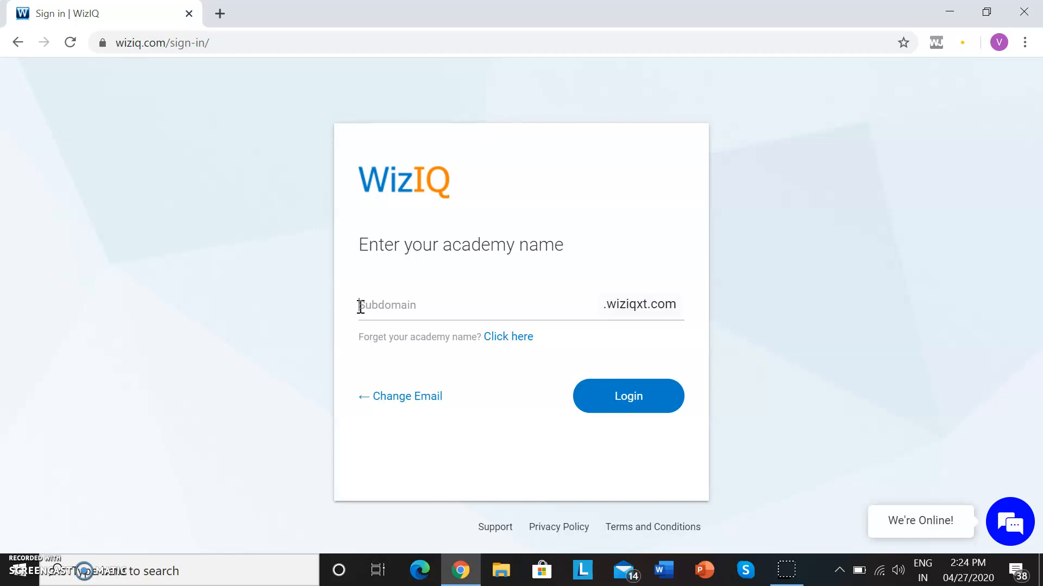
{"action": "left_click", "coordinate": [360, 307]}
{"action": "key", "text": "BackSpace"}
{"action": "type", "text": "ratingtechnology"}
{"action": "left_click", "coordinate": [626, 402]}
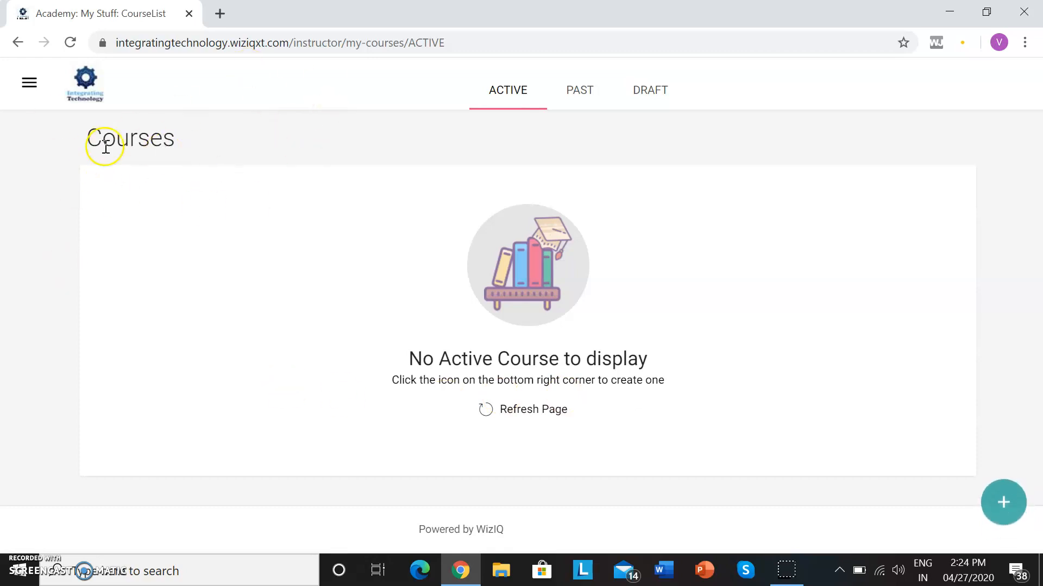
Go to the academy's live classes and start creating a new class.
{"action": "left_click", "coordinate": [29, 85]}
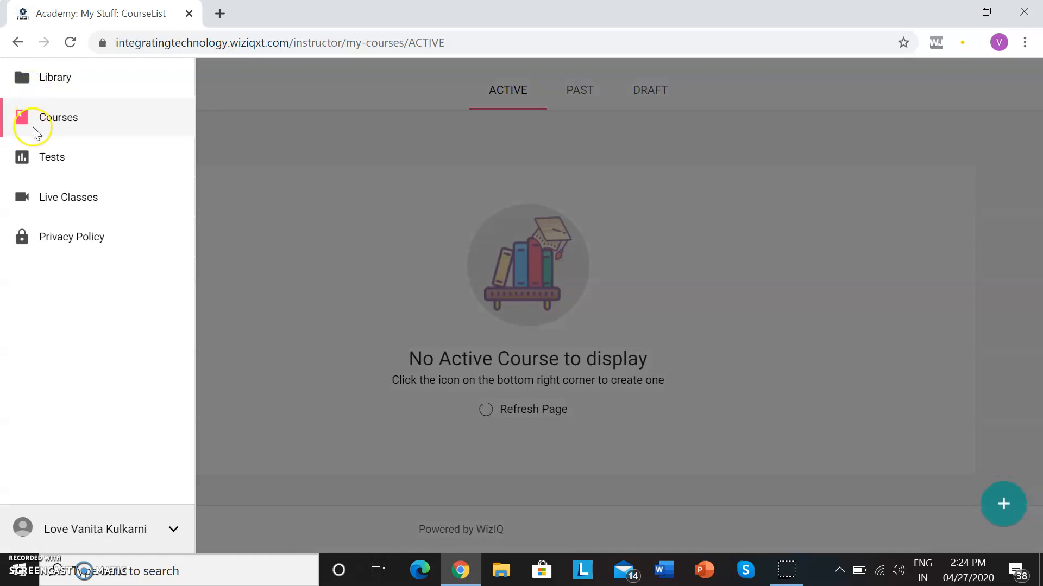
{"action": "left_click", "coordinate": [68, 201]}
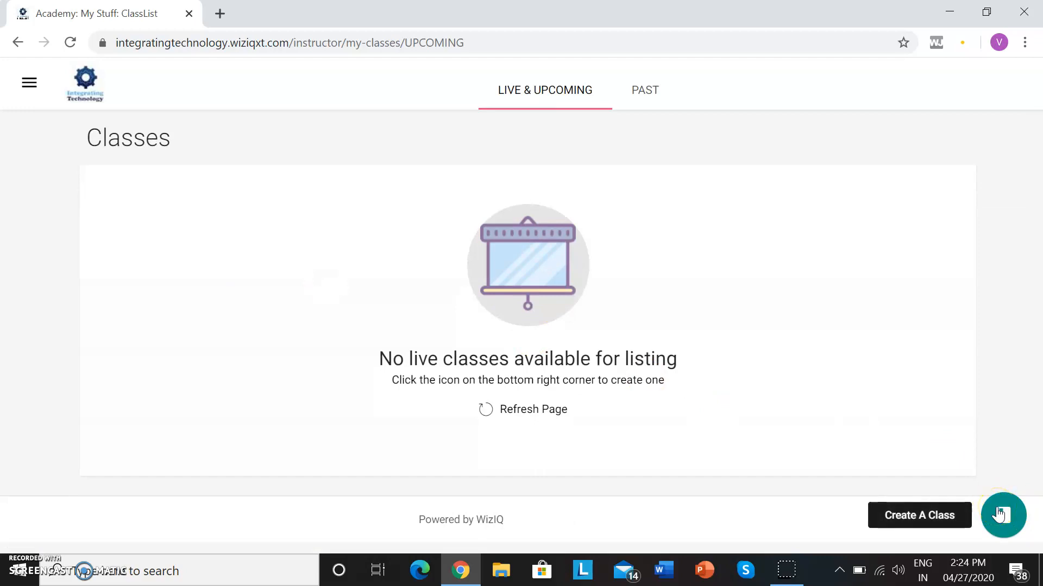
{"action": "left_click", "coordinate": [998, 513]}
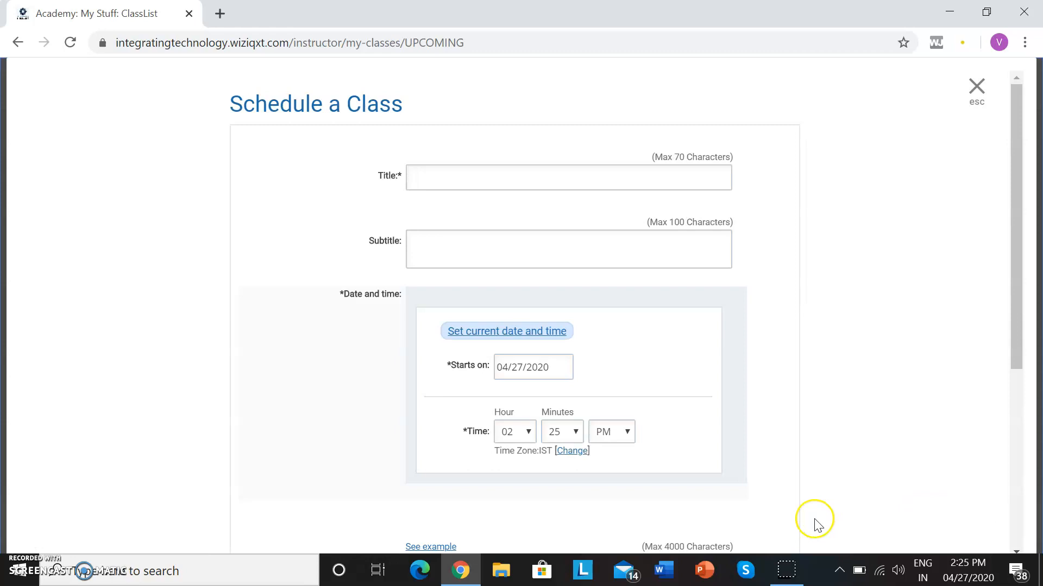
Title the class "Mind body & soul 2" and give it the subtitle "Staying Healthy".
{"action": "left_click", "coordinate": [430, 179]}
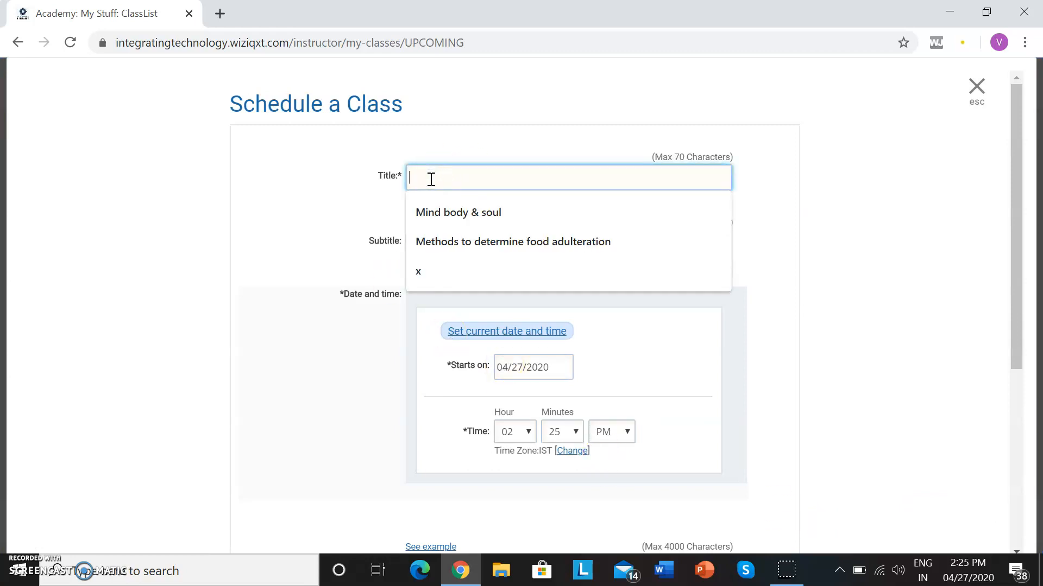
{"action": "left_click", "coordinate": [463, 217]}
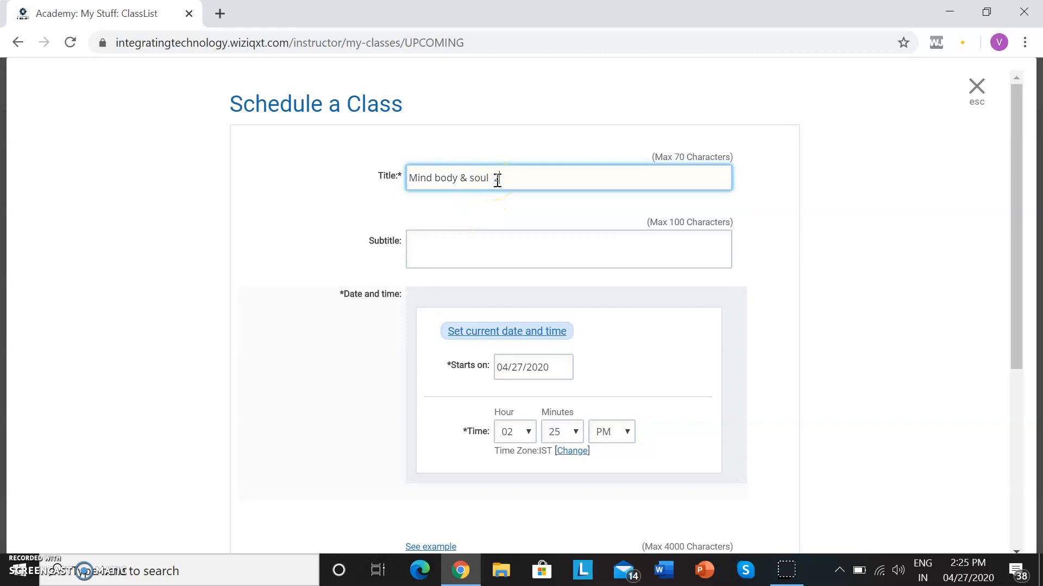
{"action": "type", "text": "2"}
{"action": "left_click", "coordinate": [427, 257]}
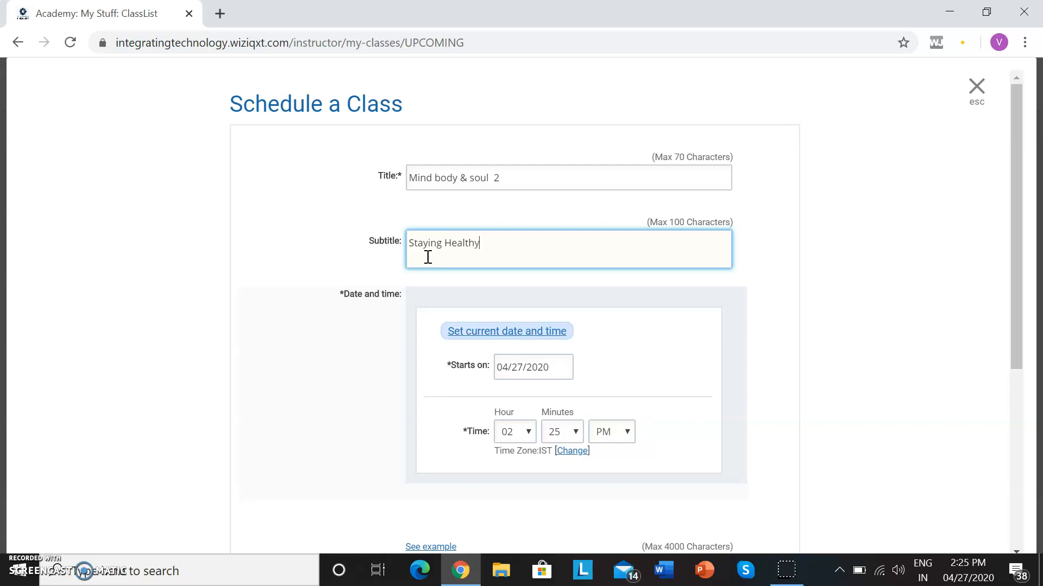
Set the class start date to 04/27/2020 using the calendar.
{"action": "left_click", "coordinate": [554, 359]}
{"action": "left_click", "coordinate": [561, 370]}
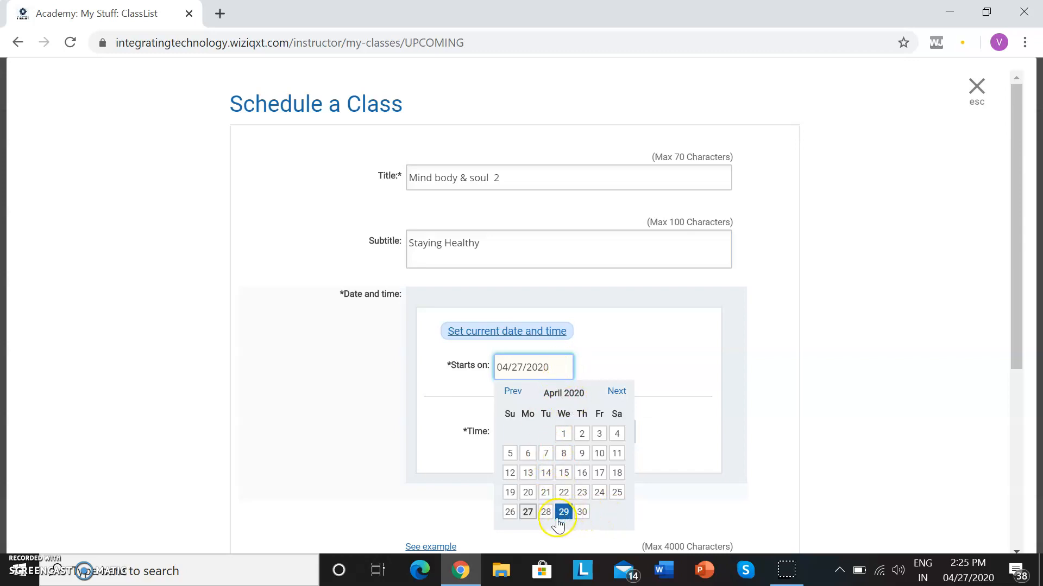
{"action": "left_click", "coordinate": [529, 513]}
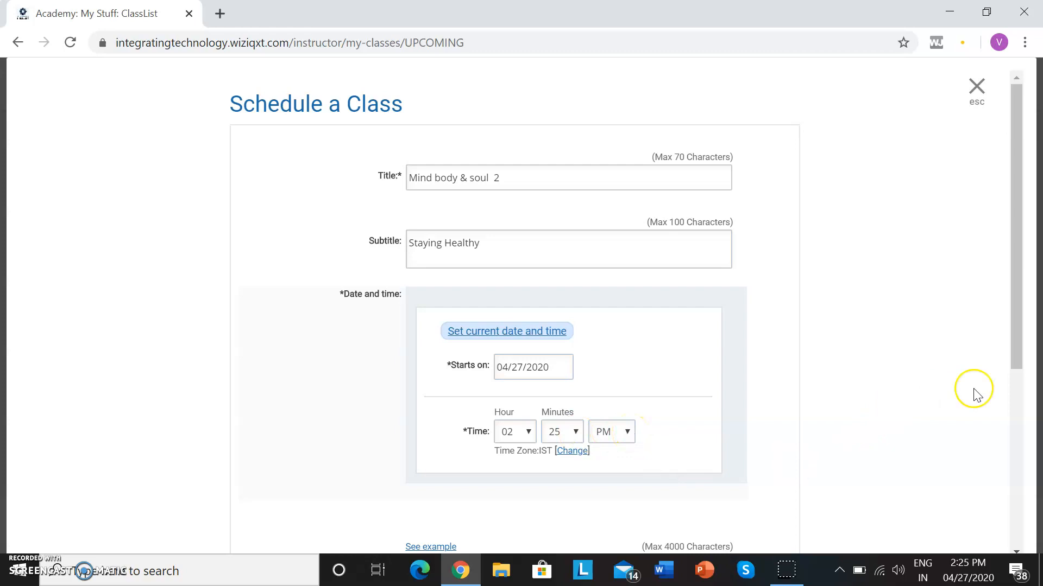
Describe the class as "How to stay healthy during Lockdown" in its About text.
{"action": "left_click_drag", "start_coordinate": [1017, 360], "coordinate": [1038, 548]}
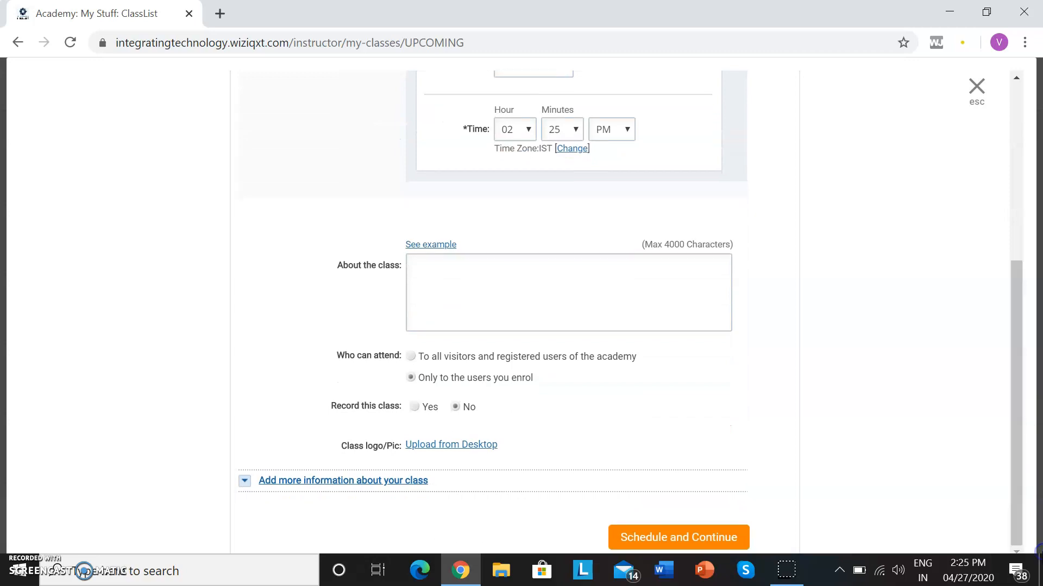
{"action": "left_click", "coordinate": [427, 277]}
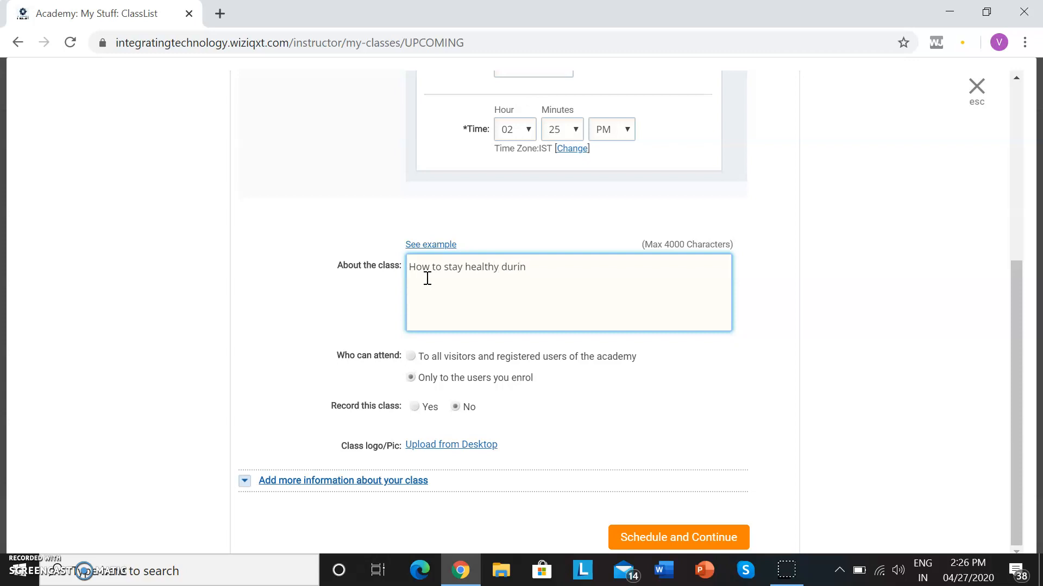
{"action": "type", "text": "g Lockdown"}
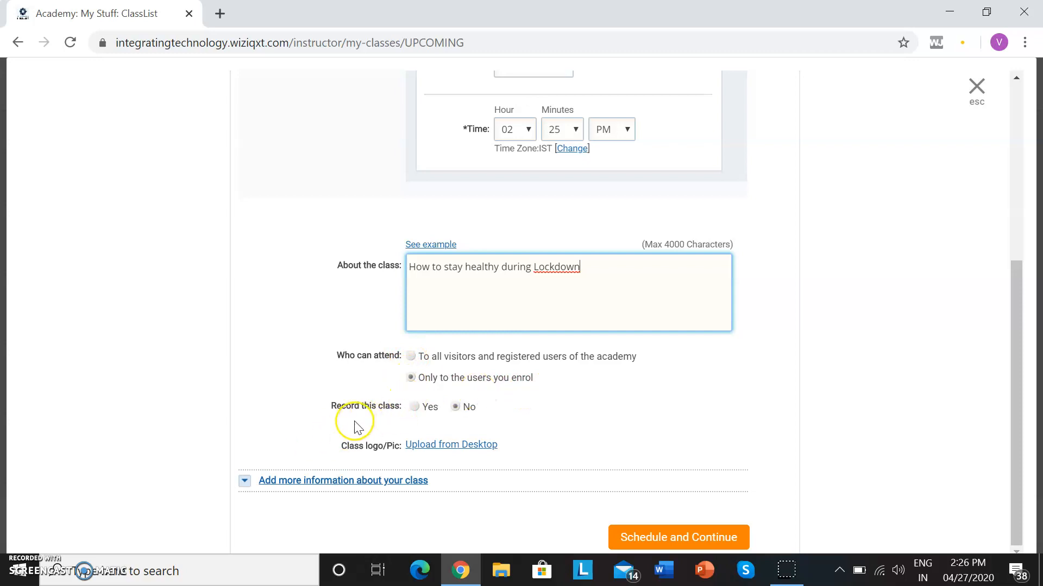
Set recording of the class to No, schedule the class and close the scheduling window.
{"action": "left_click", "coordinate": [414, 409]}
{"action": "left_click", "coordinate": [457, 407]}
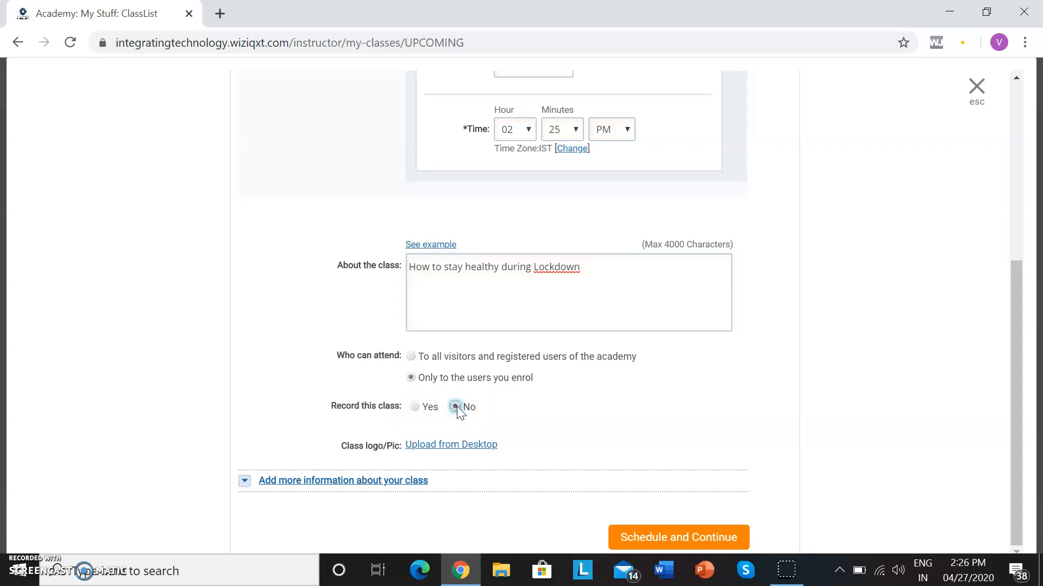
{"action": "left_click", "coordinate": [665, 543]}
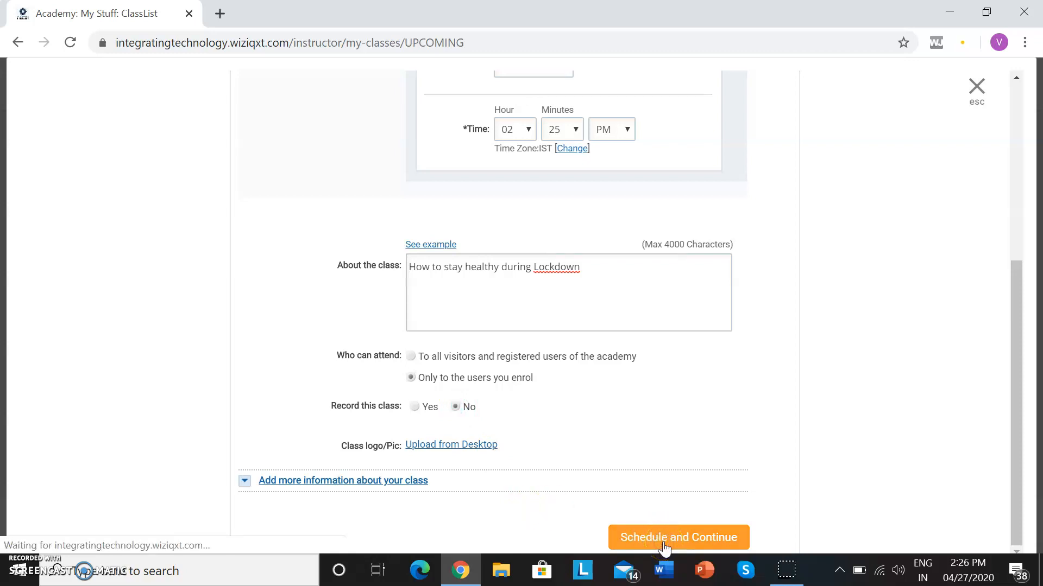
{"action": "left_click", "coordinate": [671, 534]}
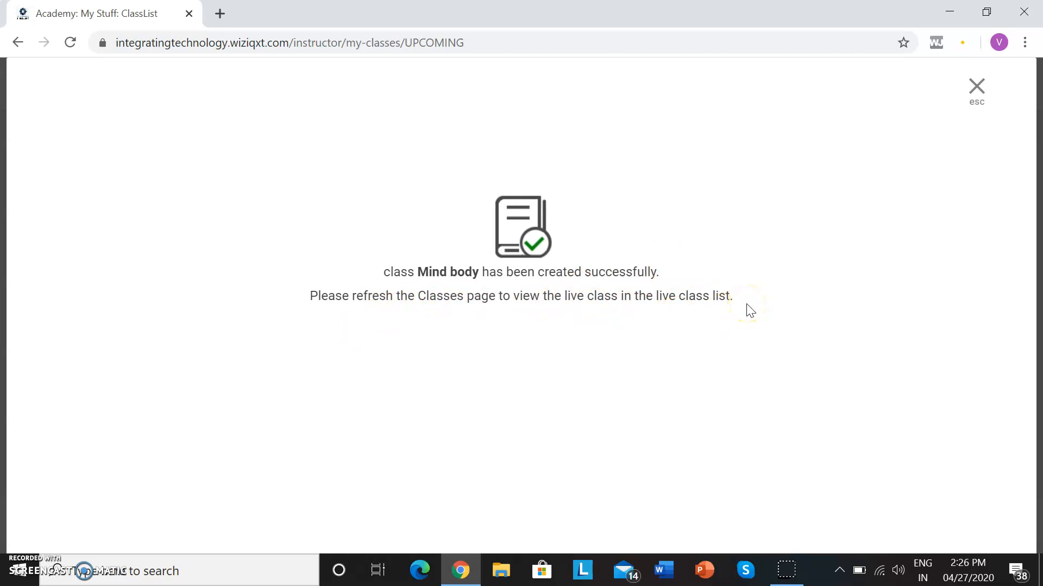
{"action": "left_click", "coordinate": [974, 95]}
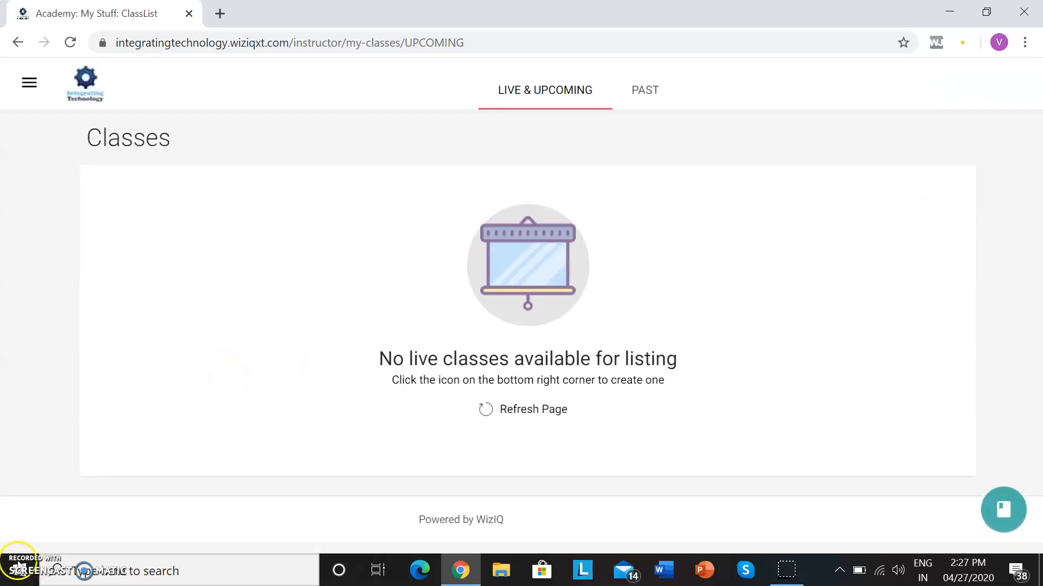
Go to the academy's courses and start creating a new course with a start and end date.
{"action": "left_click", "coordinate": [30, 82]}
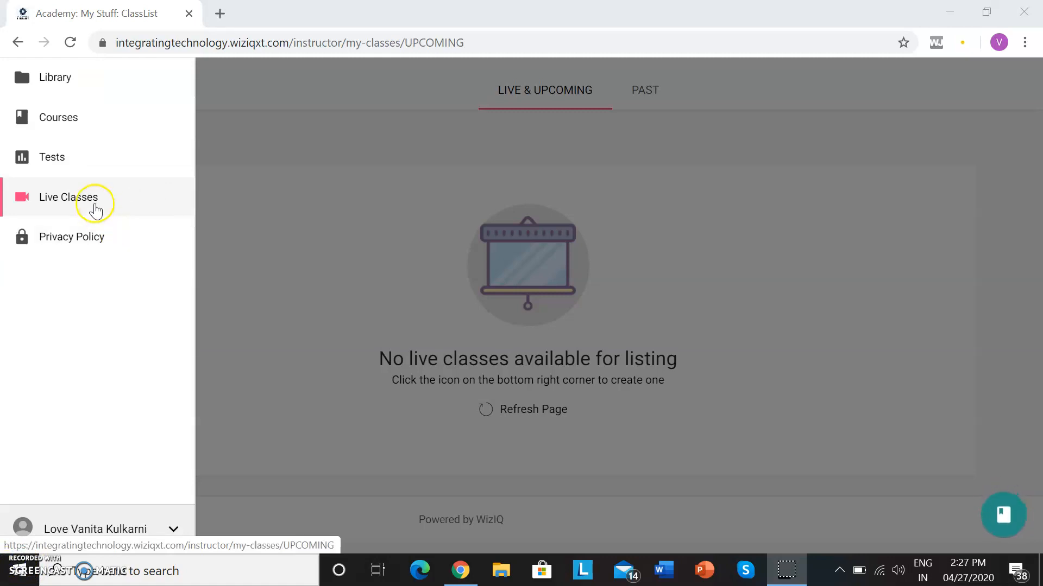
{"action": "left_click", "coordinate": [68, 124]}
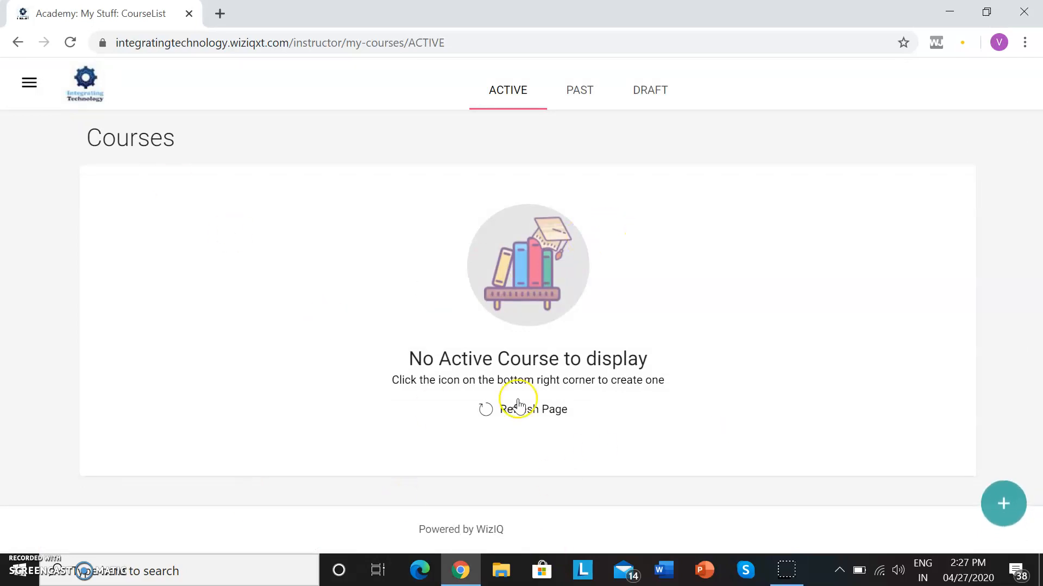
{"action": "left_click", "coordinate": [1004, 521]}
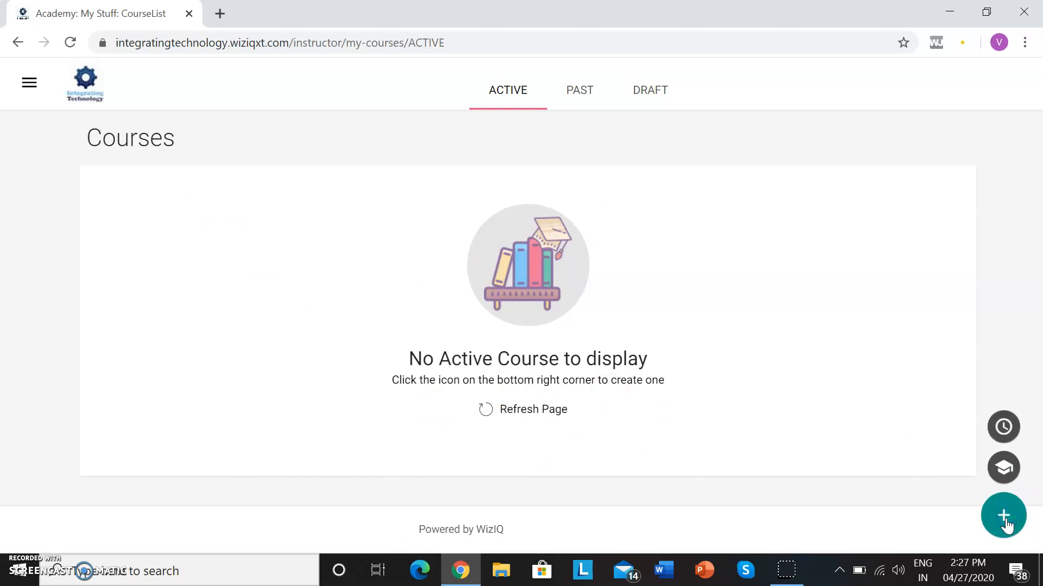
{"action": "left_click", "coordinate": [1003, 432]}
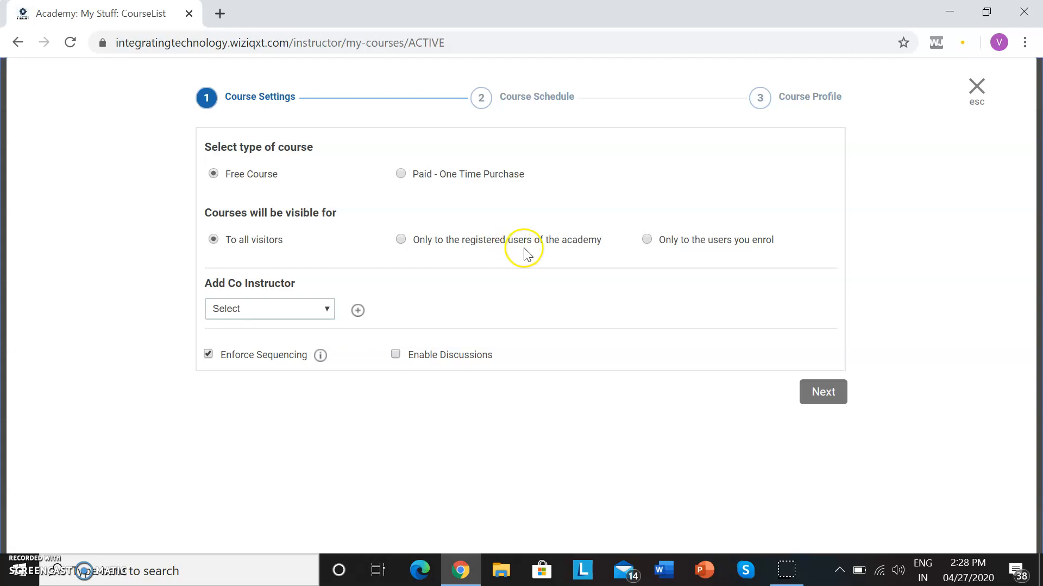
View the co-instructor choices without selecting one, and continue to Course Schedule with a free course visible to all visitors.
{"action": "left_click", "coordinate": [327, 309]}
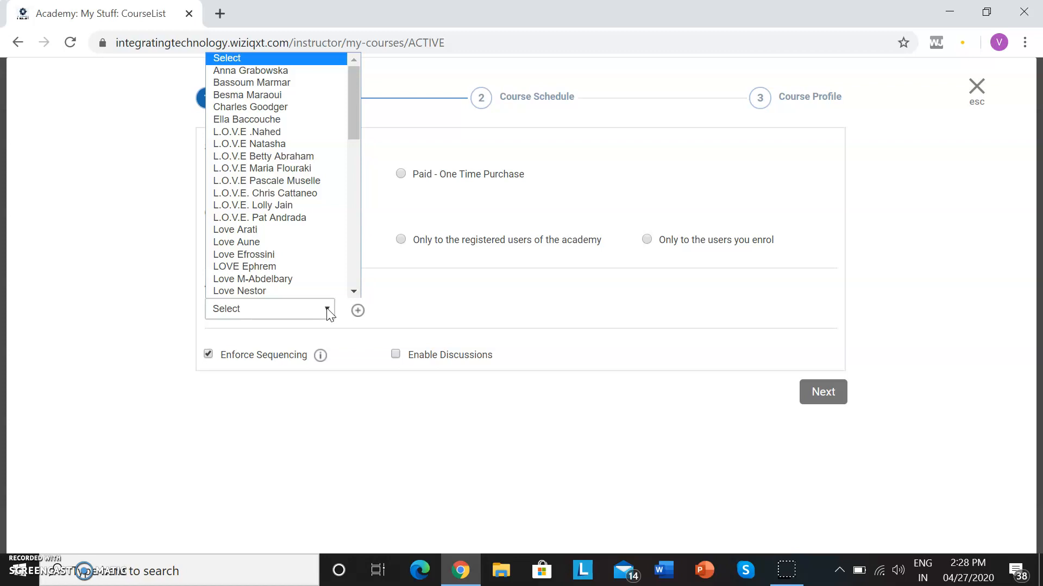
{"action": "left_click", "coordinate": [473, 300]}
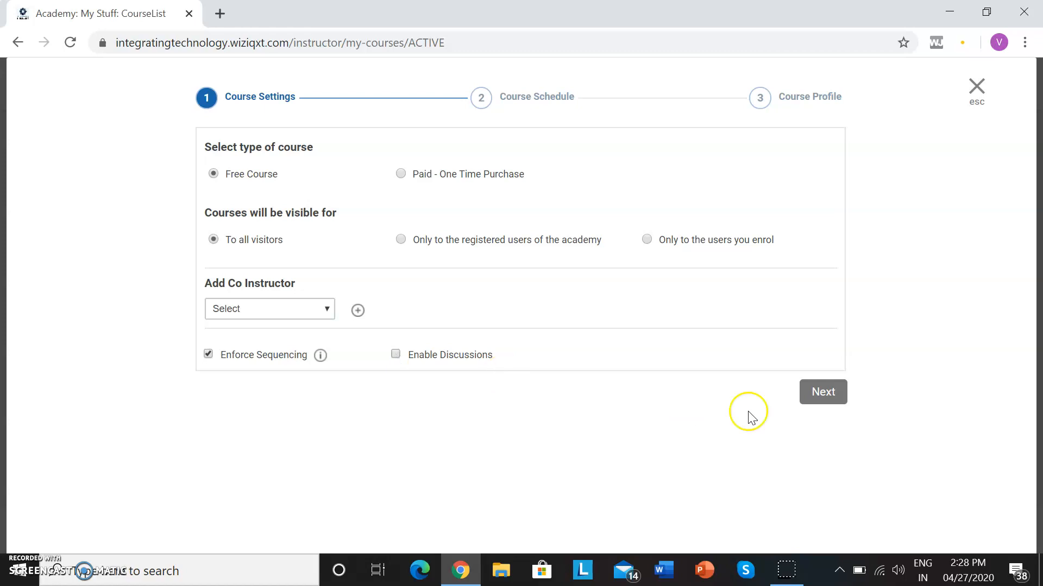
{"action": "left_click", "coordinate": [824, 394]}
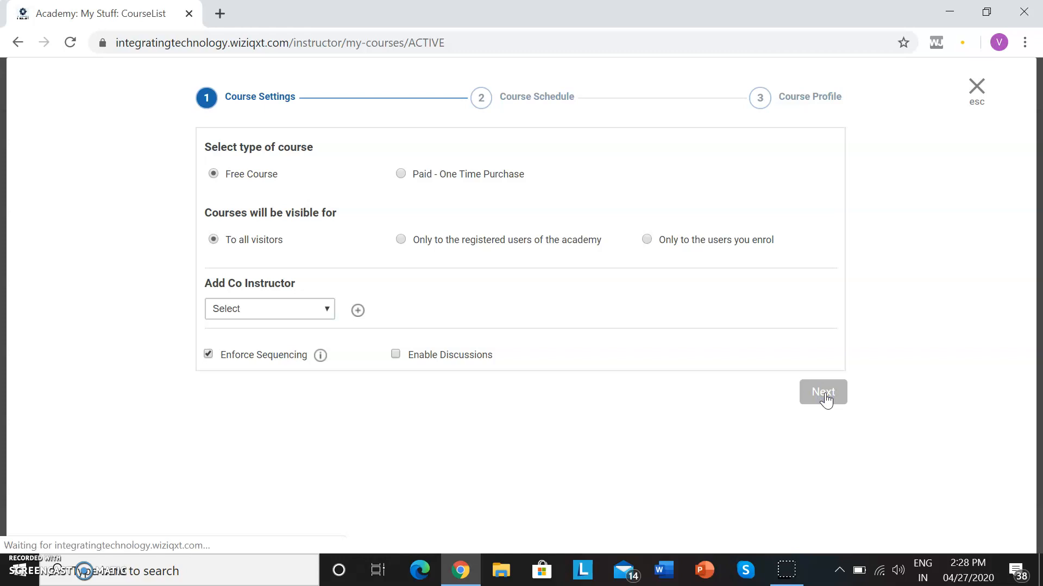
{"action": "left_click", "coordinate": [824, 395]}
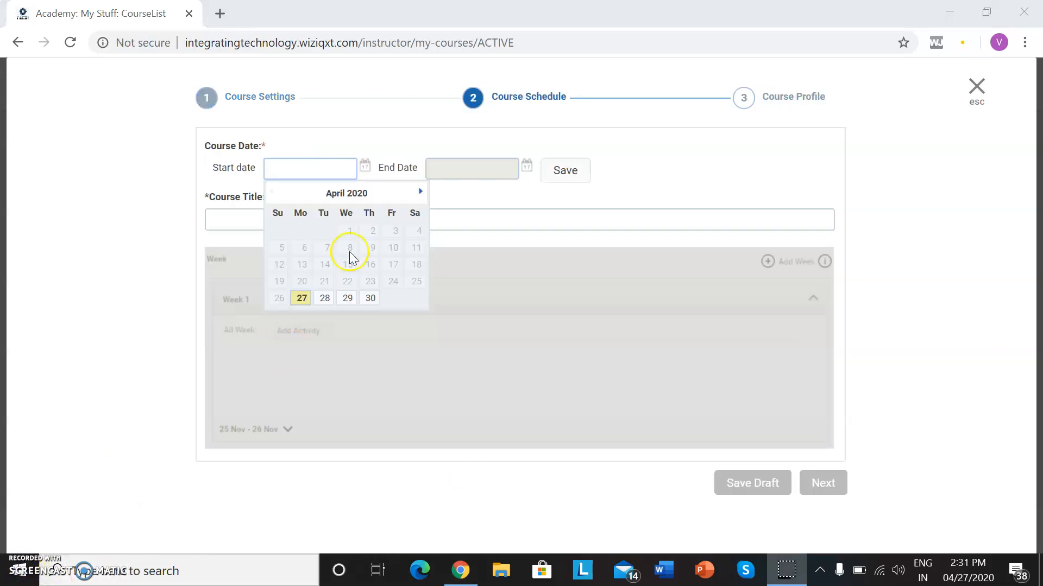
Set the course dates from 04/27/2020 to 04/30/2020 and save them.
{"action": "left_click", "coordinate": [278, 171]}
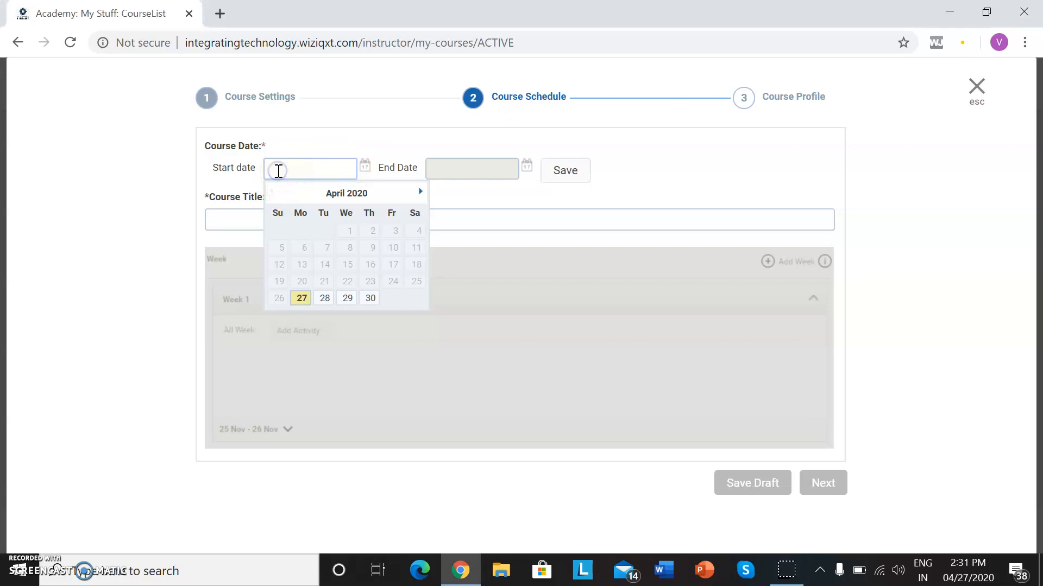
{"action": "left_click", "coordinate": [302, 298]}
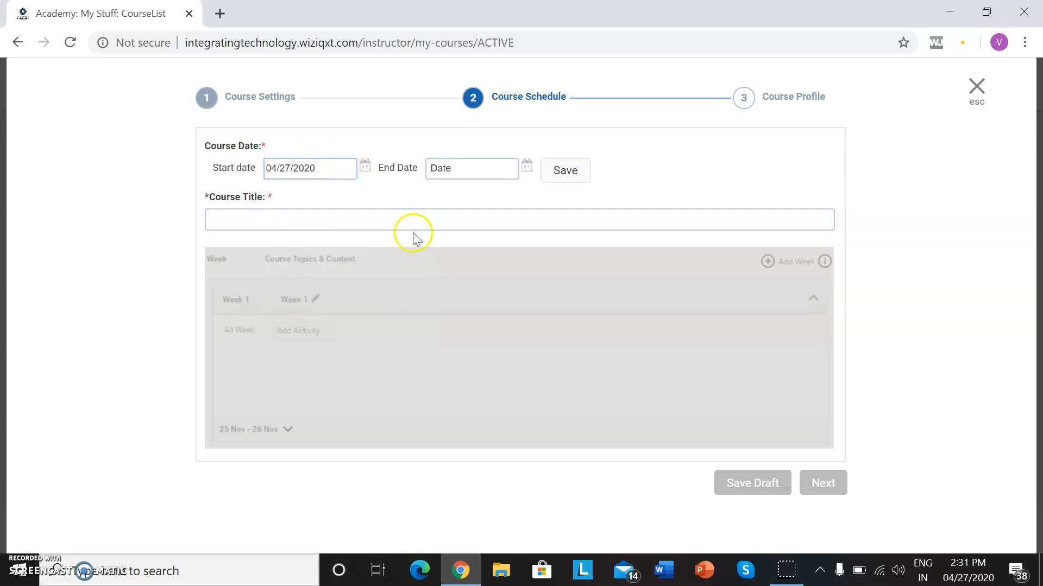
{"action": "left_click", "coordinate": [510, 171]}
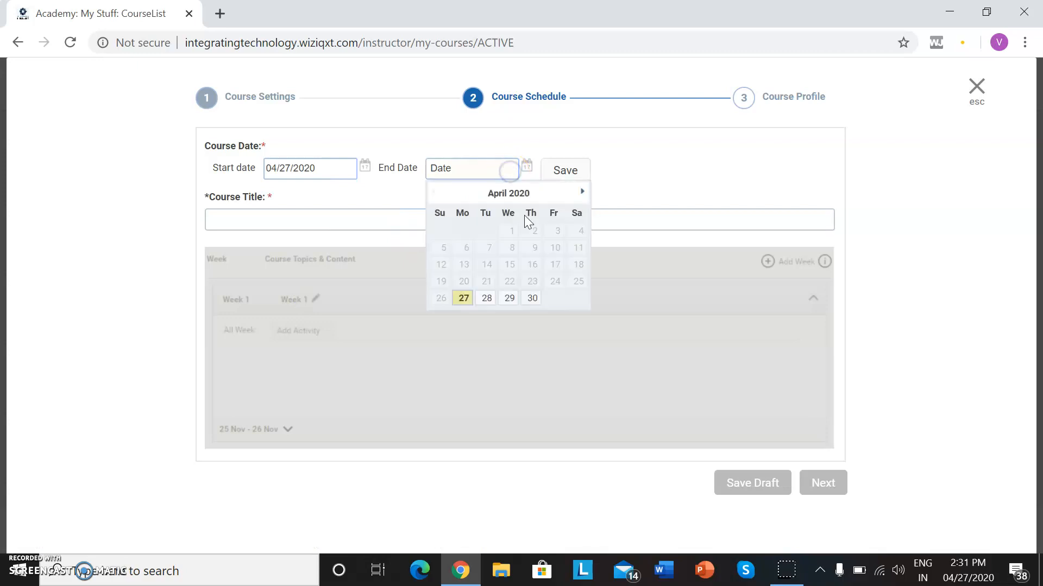
{"action": "left_click", "coordinate": [535, 300]}
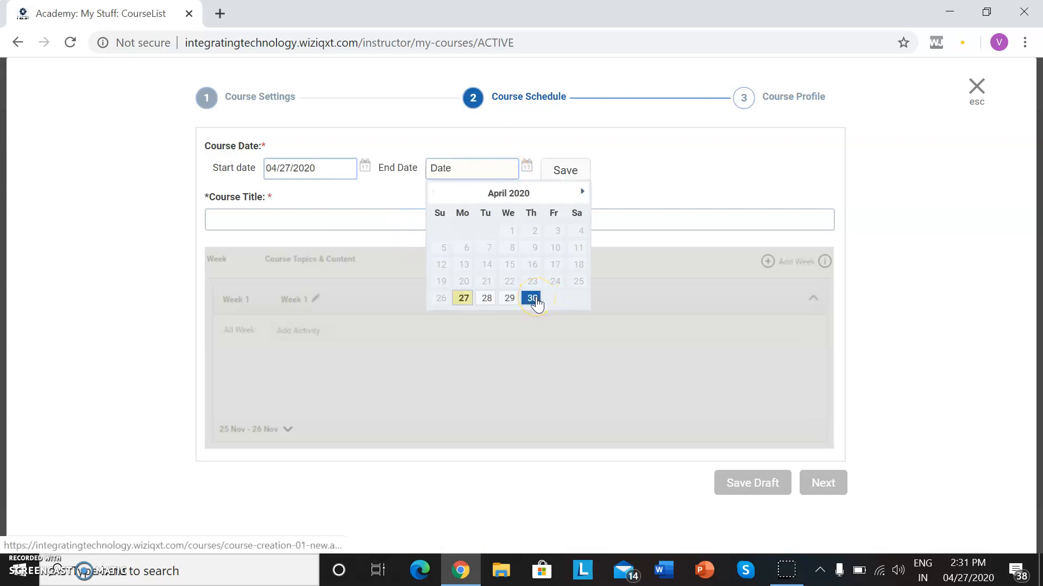
{"action": "left_click", "coordinate": [534, 300]}
{"action": "left_click", "coordinate": [584, 179]}
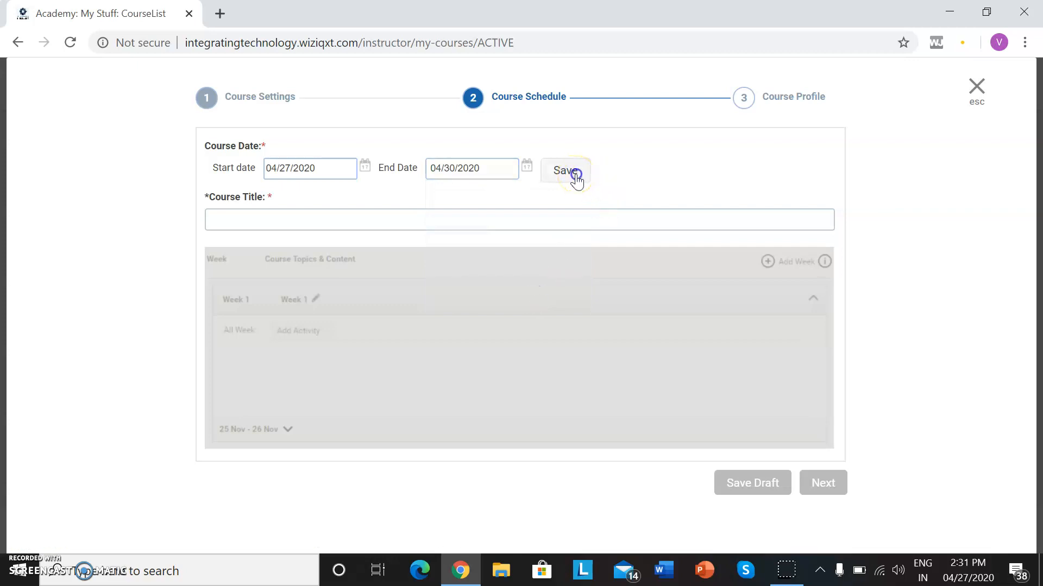
{"action": "left_click", "coordinate": [580, 191]}
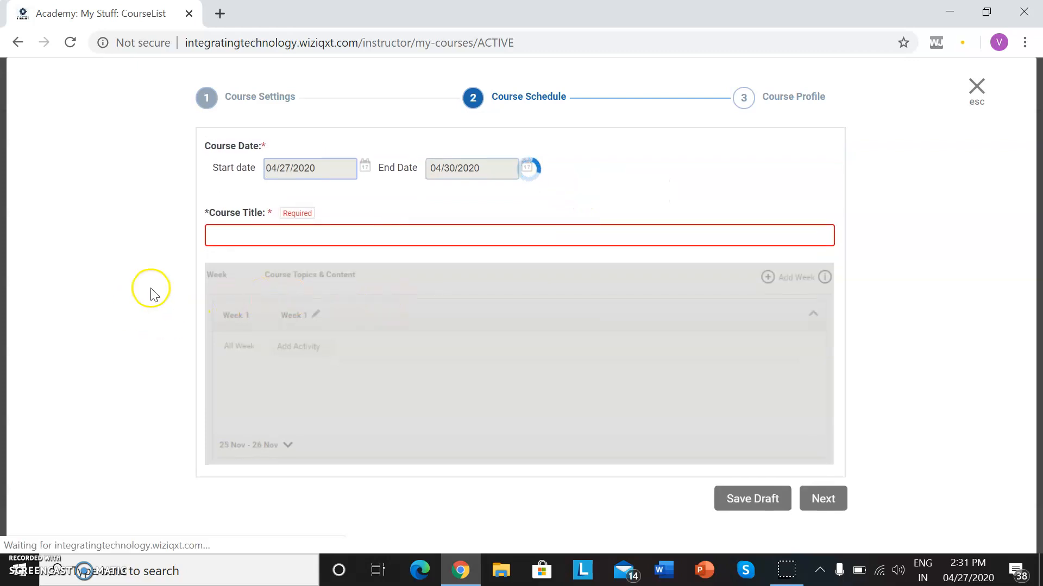
Title the course "Methods to determine food adulteration" and save it as a draft.
{"action": "left_click", "coordinate": [242, 236]}
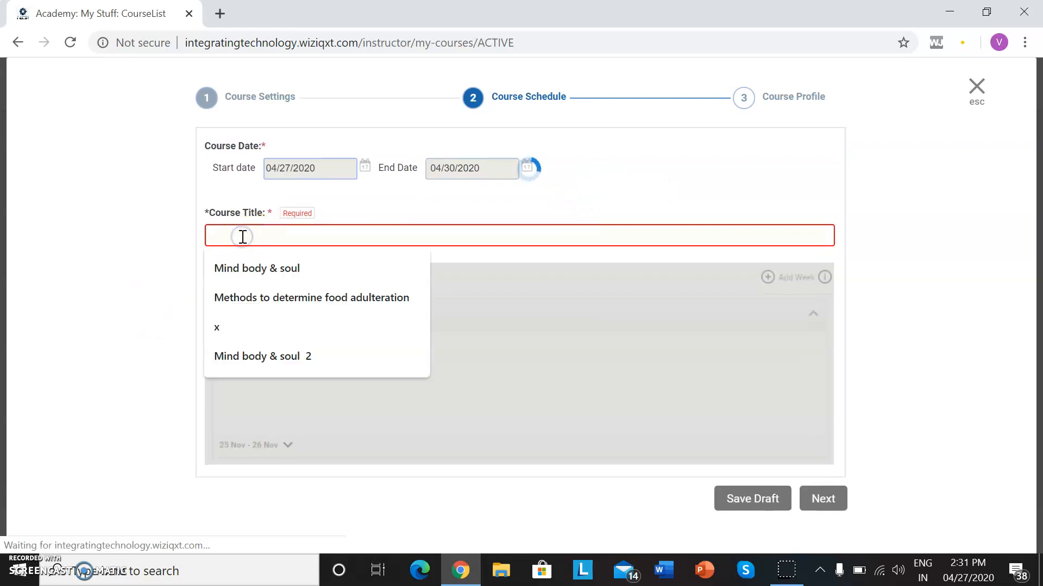
{"action": "left_click", "coordinate": [260, 301]}
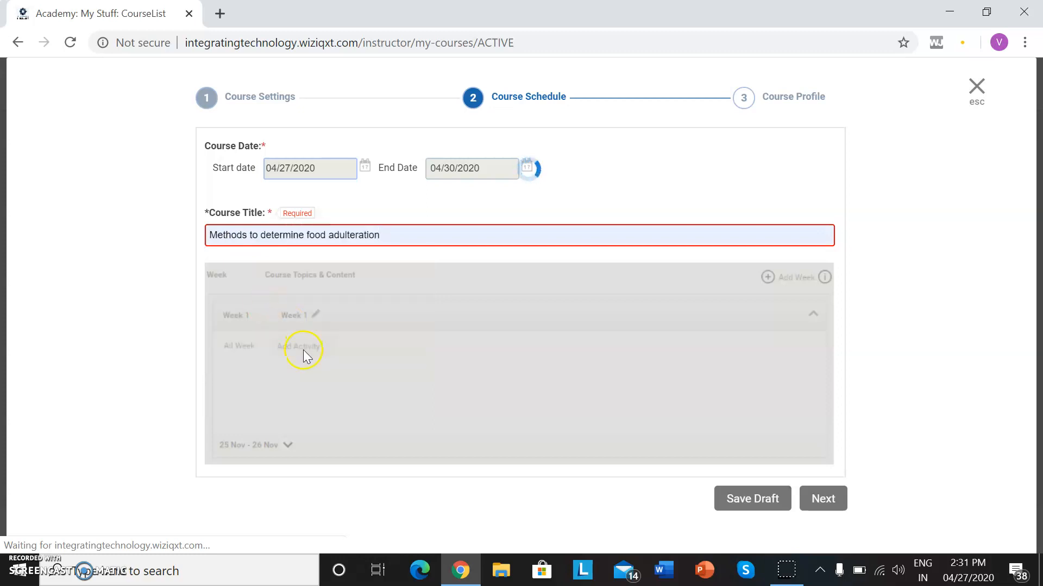
{"action": "left_click", "coordinate": [433, 394]}
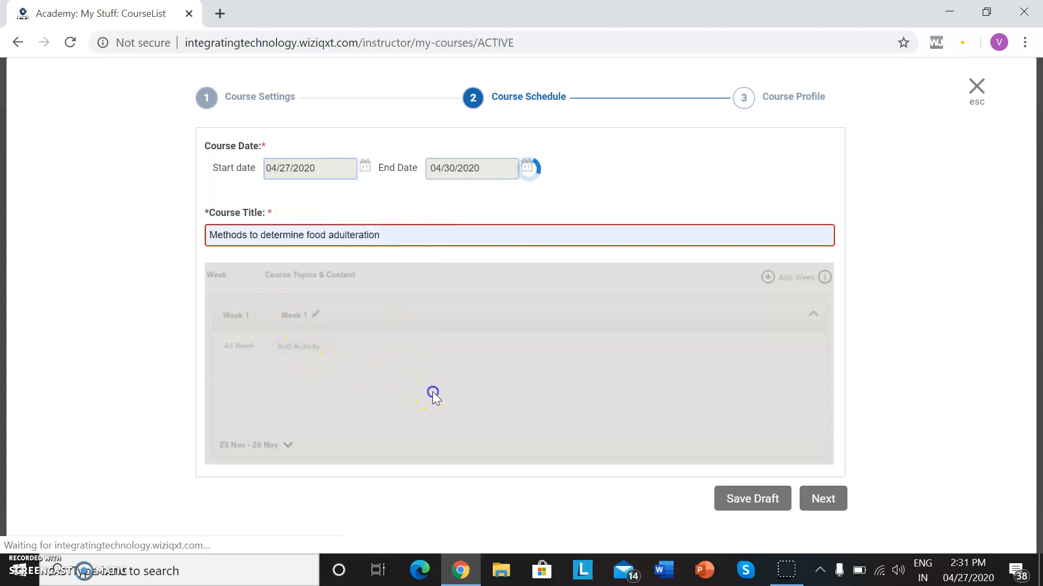
{"action": "left_click", "coordinate": [758, 499]}
Try to continue from Course Schedule to the Course Profile stage.
{"action": "left_click", "coordinate": [837, 499]}
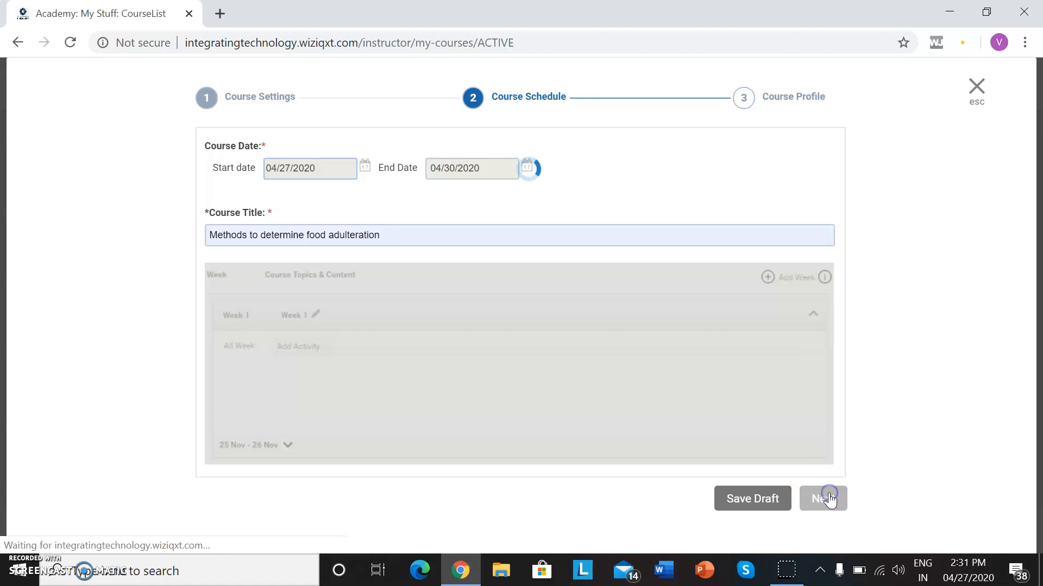
{"action": "double_click", "coordinate": [829, 499]}
{"action": "left_click", "coordinate": [827, 510]}
Close the course creation window and display the academy's draft courses.
{"action": "left_click", "coordinate": [980, 94]}
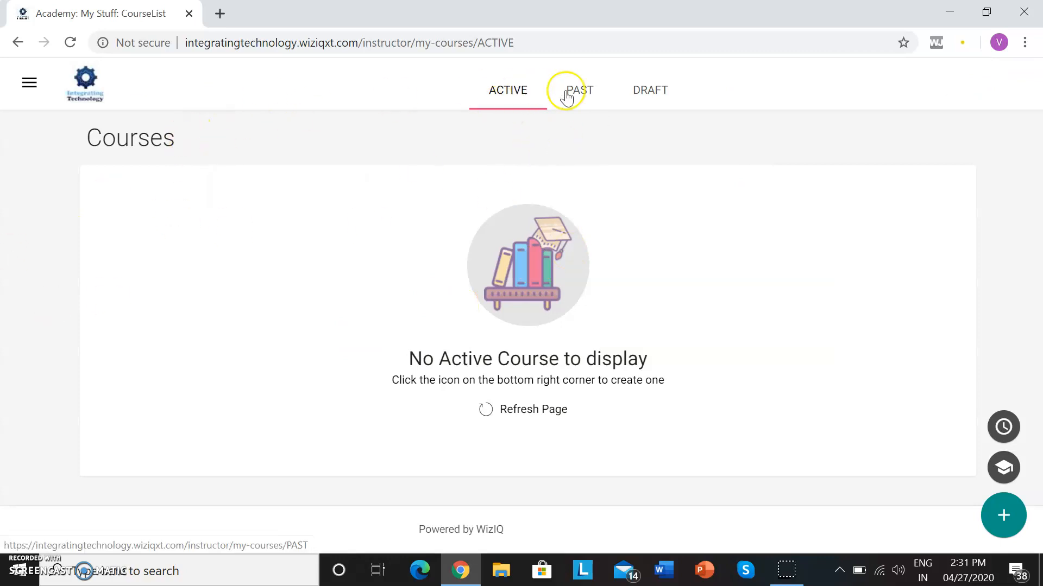
{"action": "left_click", "coordinate": [649, 100]}
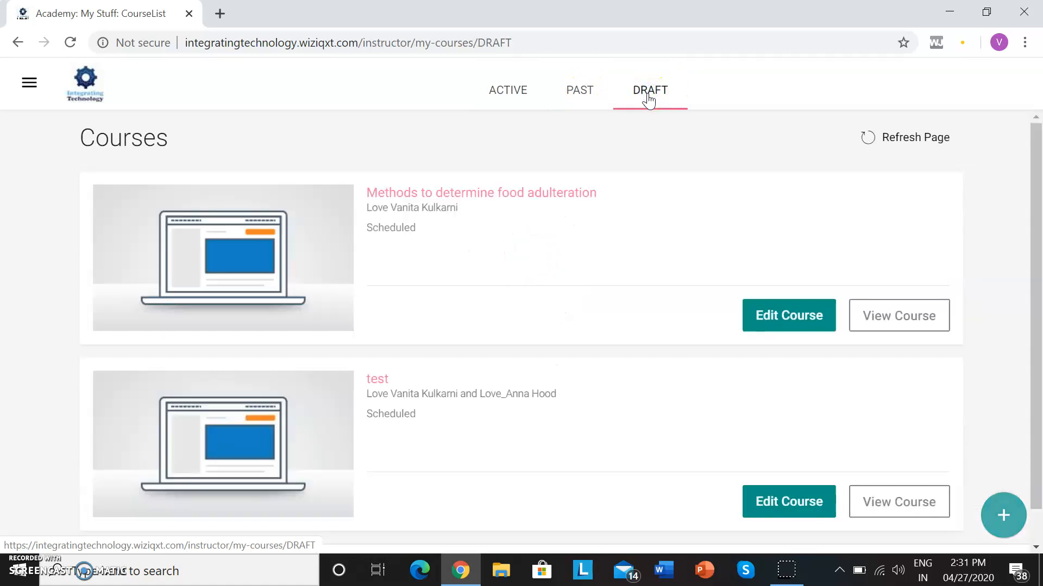